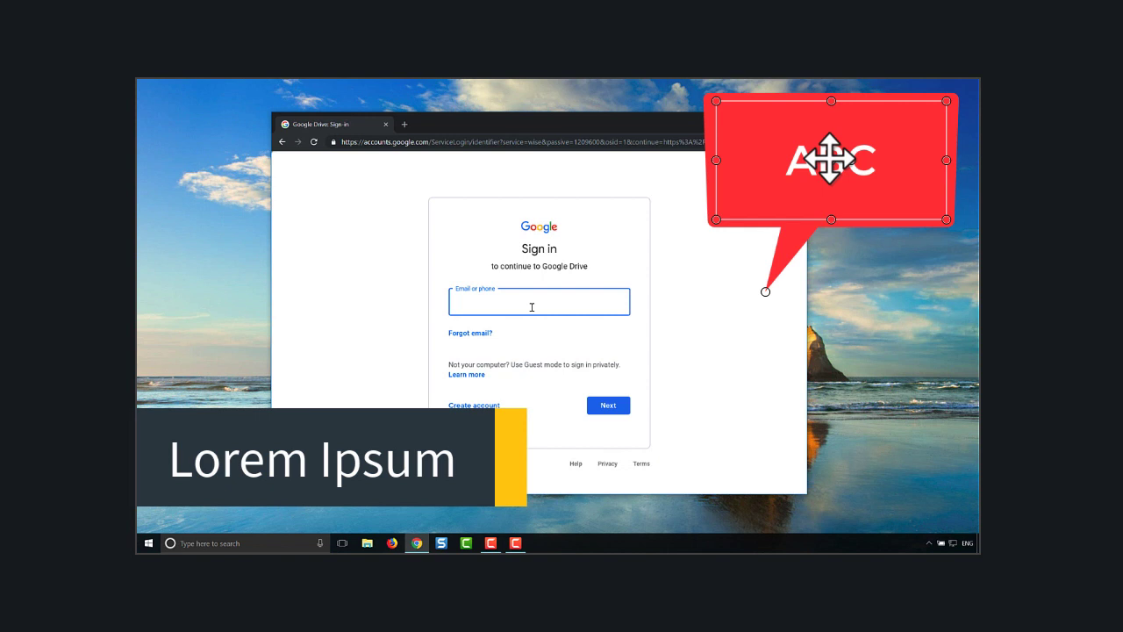
# Step: Put the shrunken red callout over the sign-in form, tail at the email field, reading 'Lorem'
pyautogui.moveTo(830, 159); pyautogui.dragTo(649, 204)
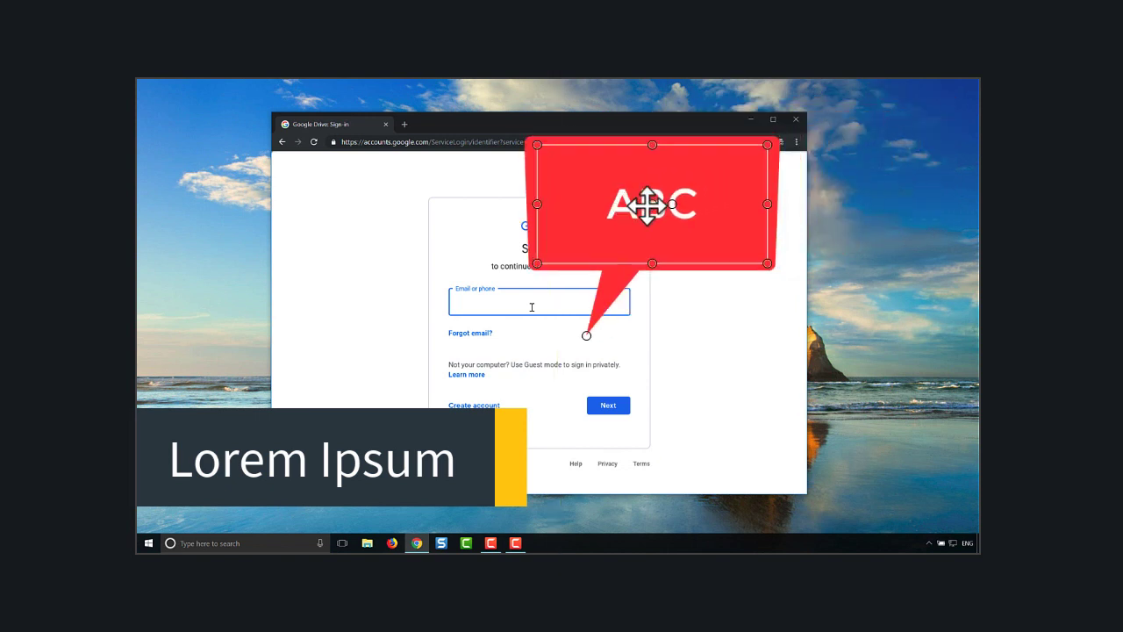
pyautogui.moveTo(762, 146); pyautogui.dragTo(693, 200)
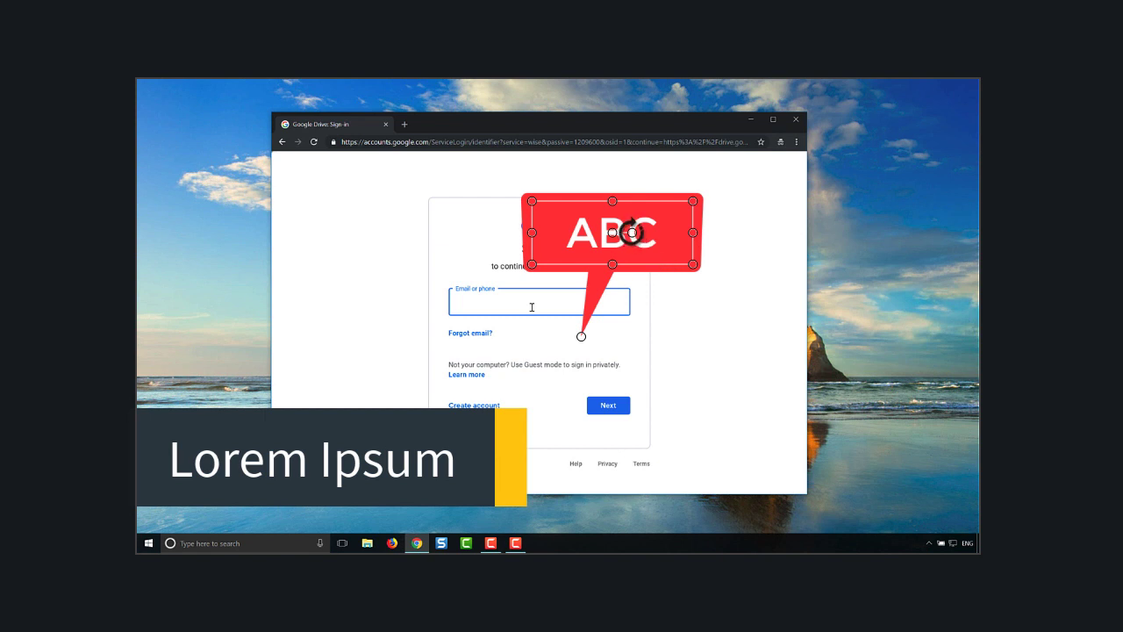
pyautogui.moveTo(632, 233); pyautogui.dragTo(632, 231)
pyautogui.moveTo(581, 335); pyautogui.dragTo(593, 301)
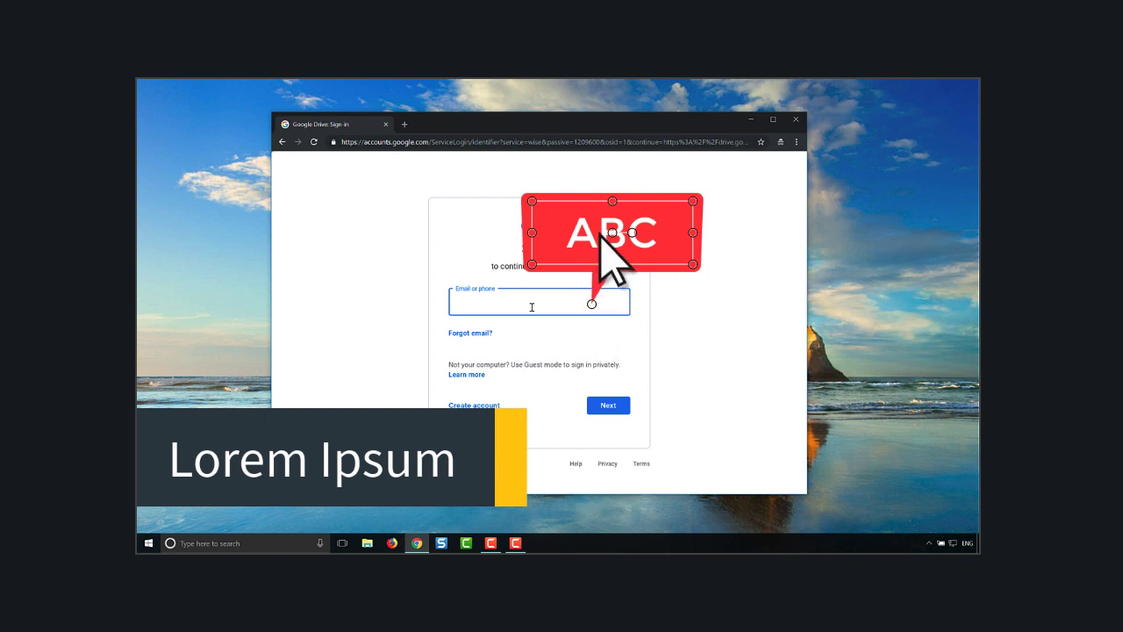
pyautogui.doubleClick(601, 234)
pyautogui.write('Lorem')
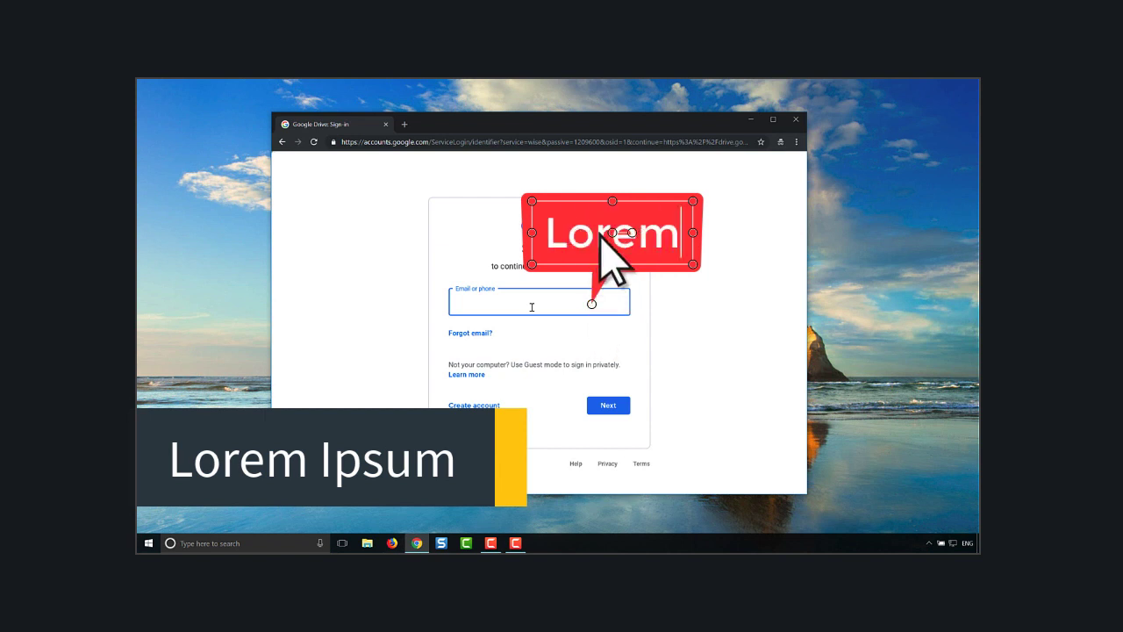
# Step: Nudge the Lorem Ipsum lower-third down until it snaps at the bottom-left
pyautogui.click(311, 455)
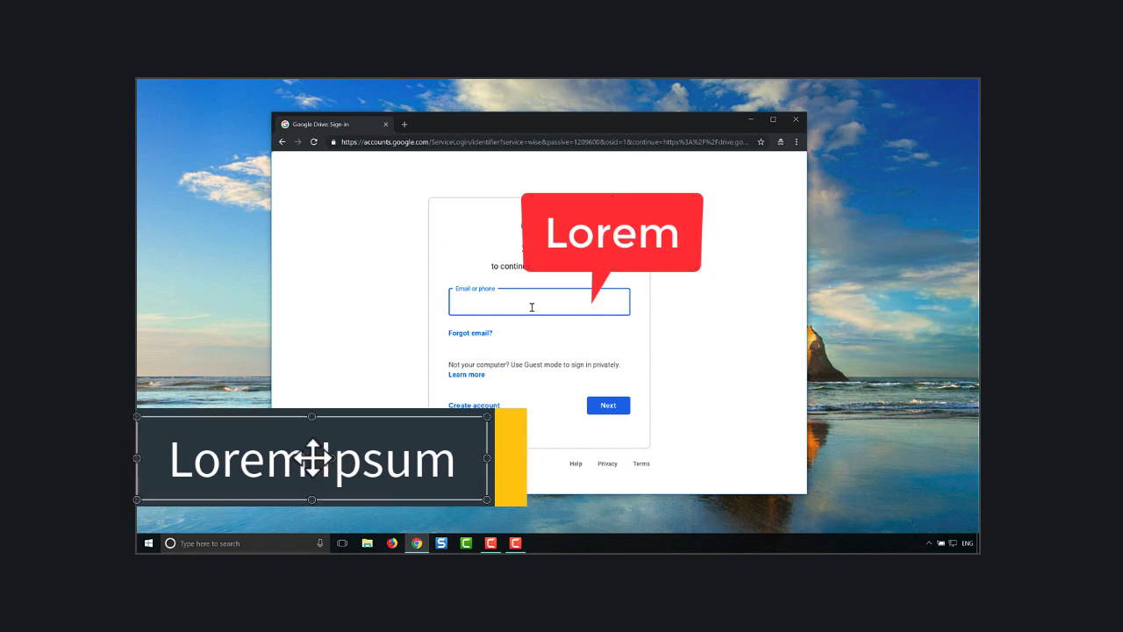
pyautogui.moveTo(311, 457)
pyautogui.mouseDown()
pyautogui.moveTo(313, 511)
pyautogui.moveTo(313, 248)
pyautogui.moveTo(314, 457)
pyautogui.mouseUp()
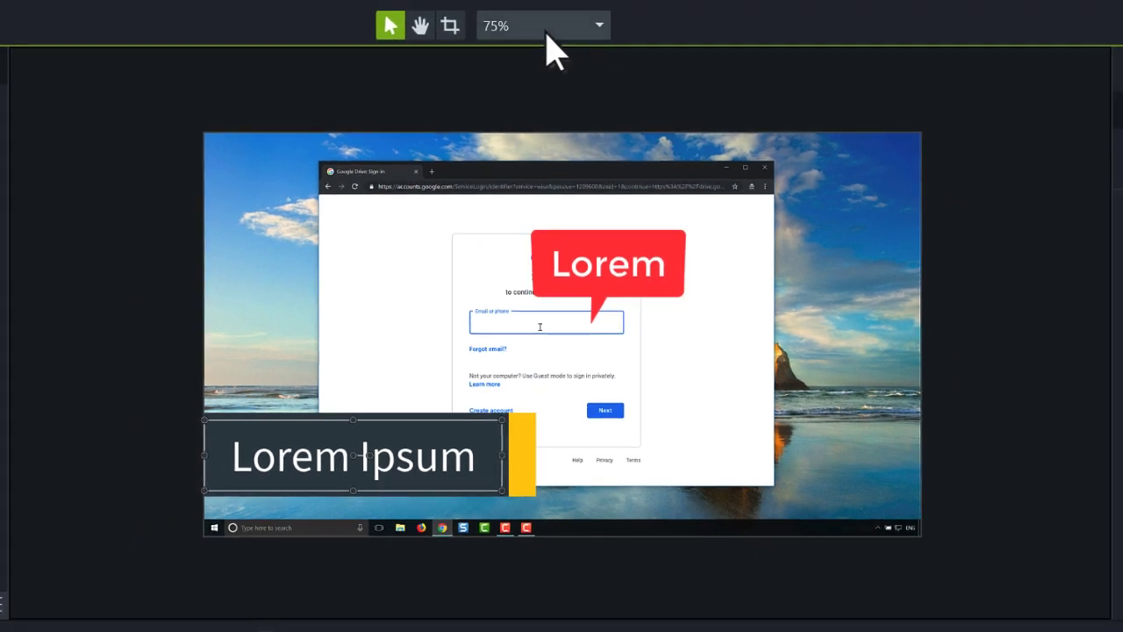
pyautogui.click(546, 28)
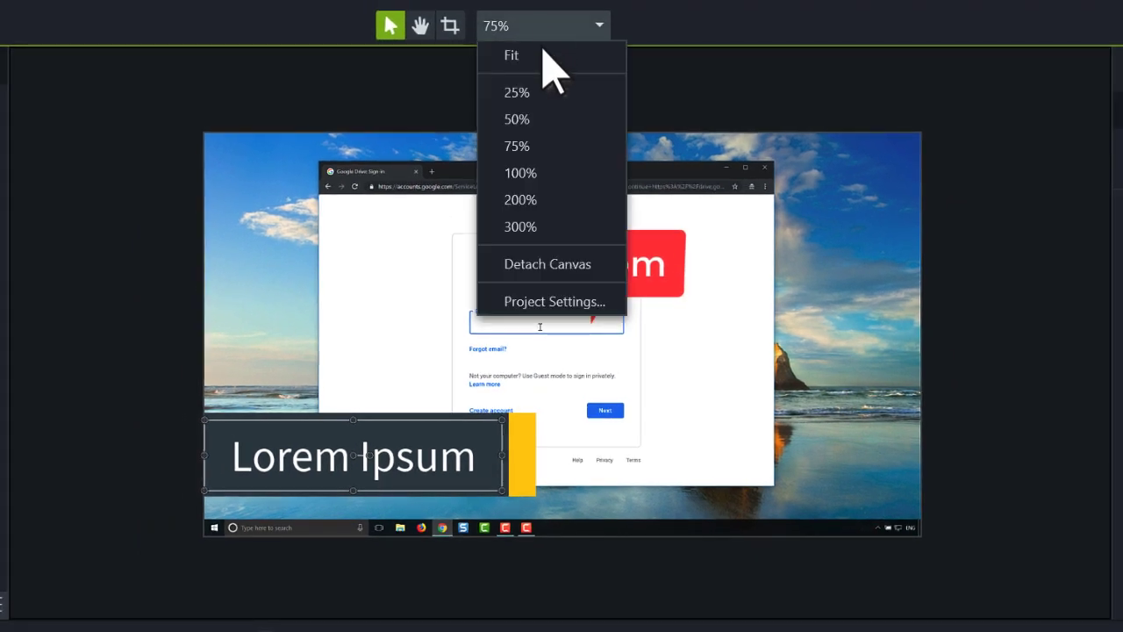
pyautogui.click(541, 199)
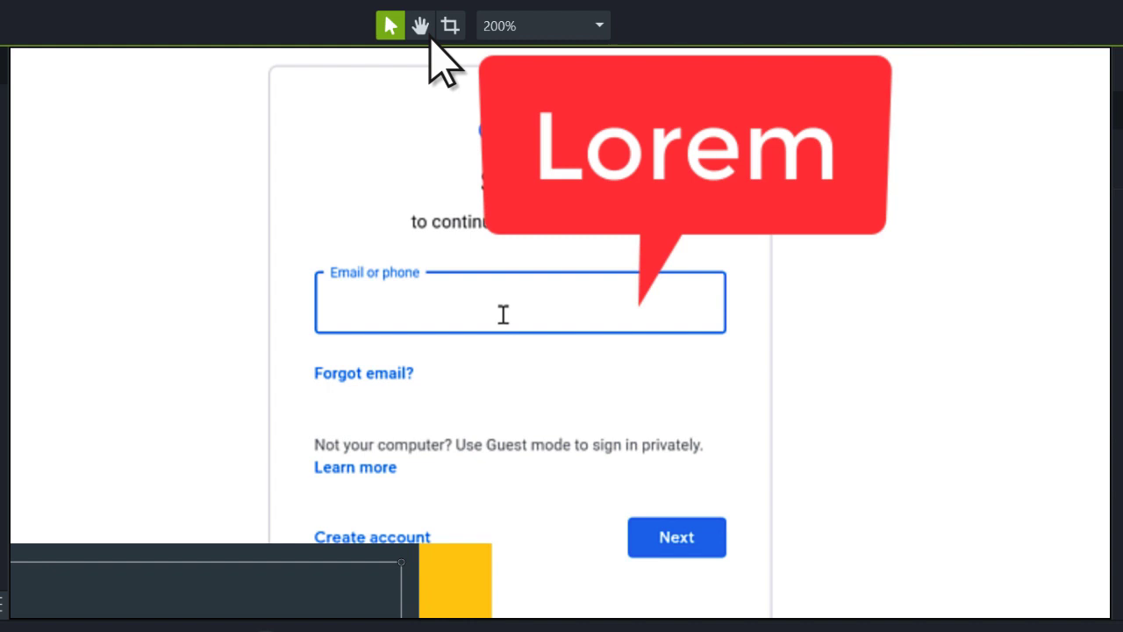
pyautogui.click(421, 26)
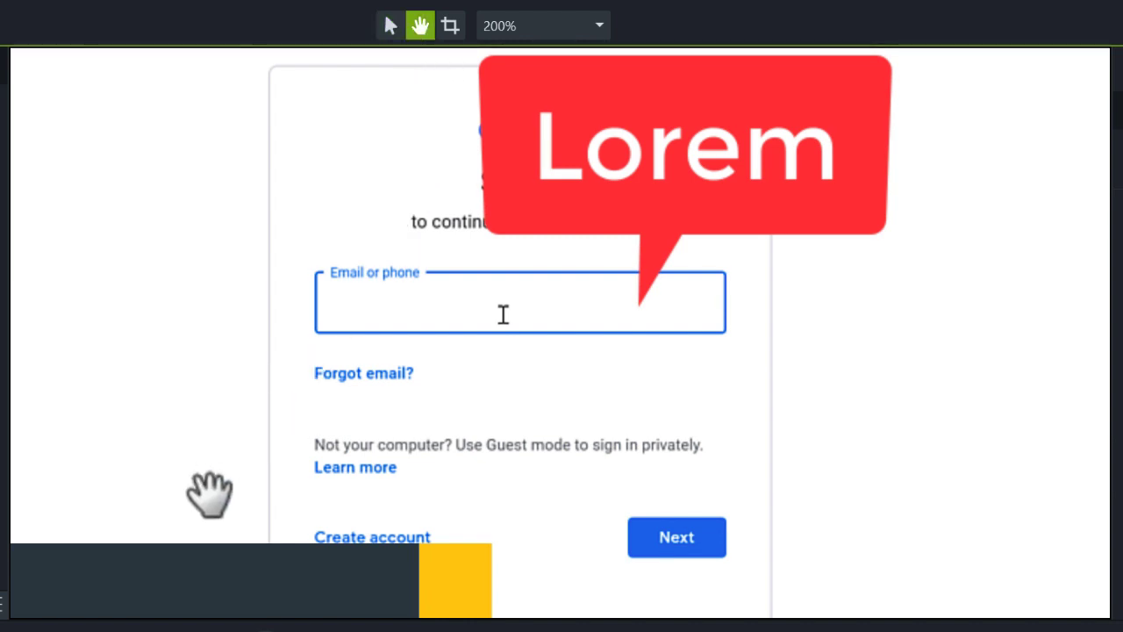
pyautogui.moveTo(201, 509)
pyautogui.mouseDown()
pyautogui.moveTo(247, 451)
pyautogui.moveTo(569, 238)
pyautogui.mouseUp()
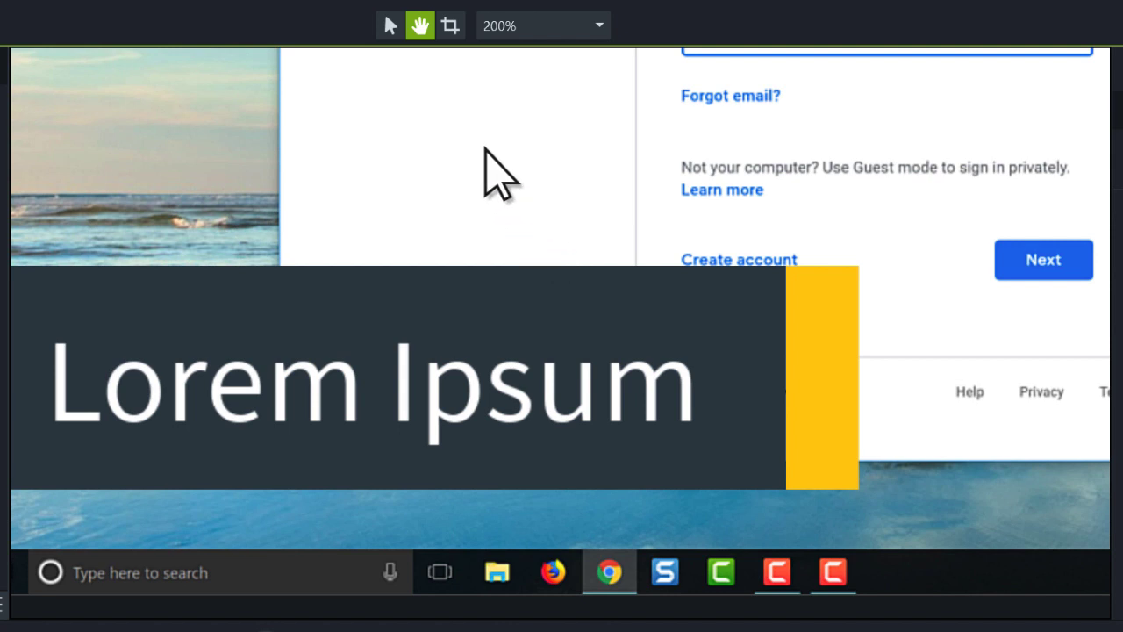
pyautogui.click(392, 26)
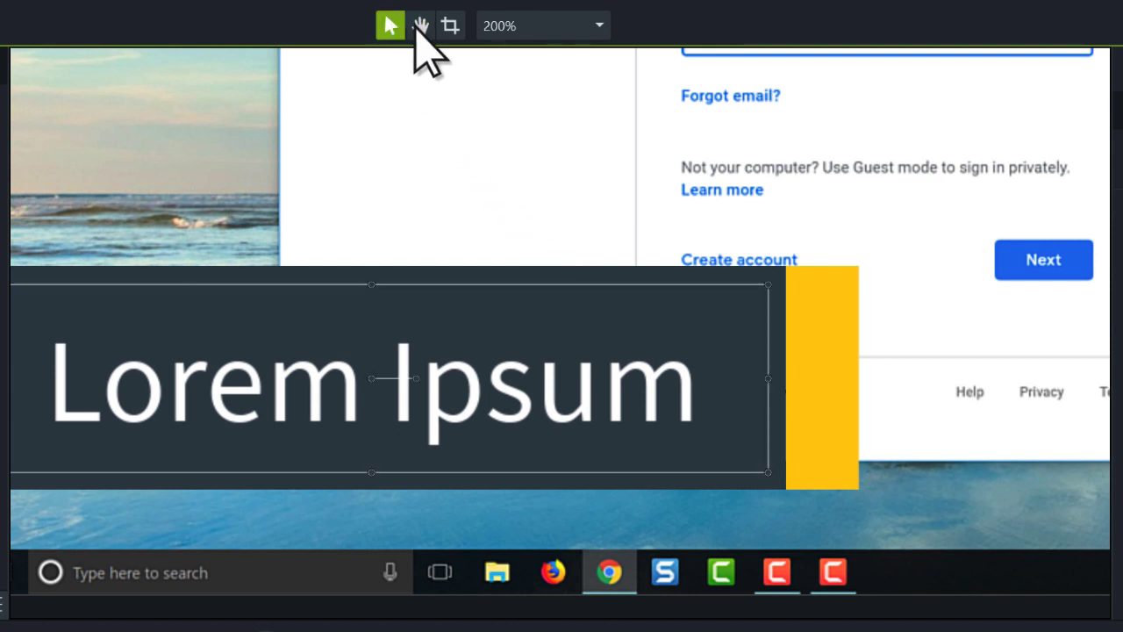
pyautogui.click(541, 40)
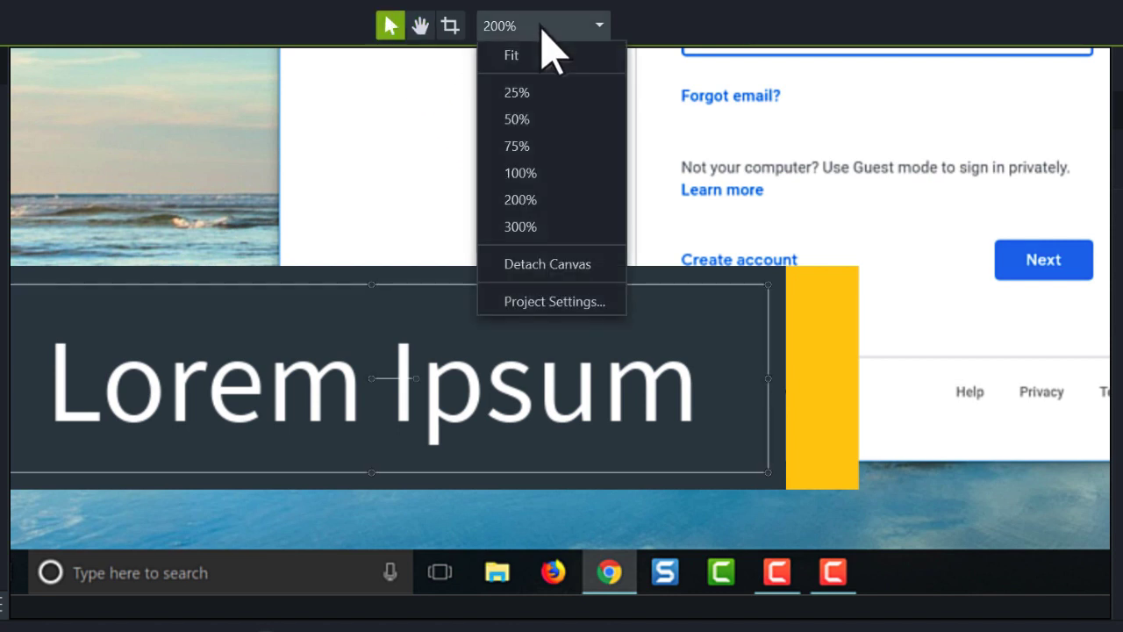
pyautogui.click(542, 146)
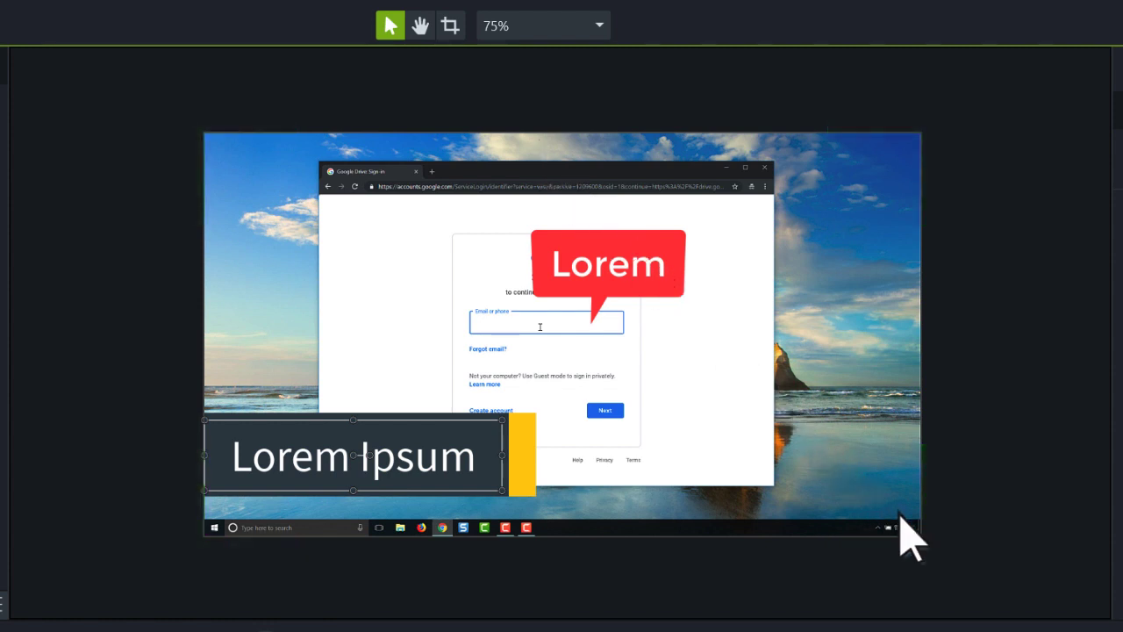
# Step: Enlarge the sign-in screen recording past the frame edges and shift it up and left
pyautogui.click(922, 536)
pyautogui.moveTo(921, 535); pyautogui.dragTo(983, 570)
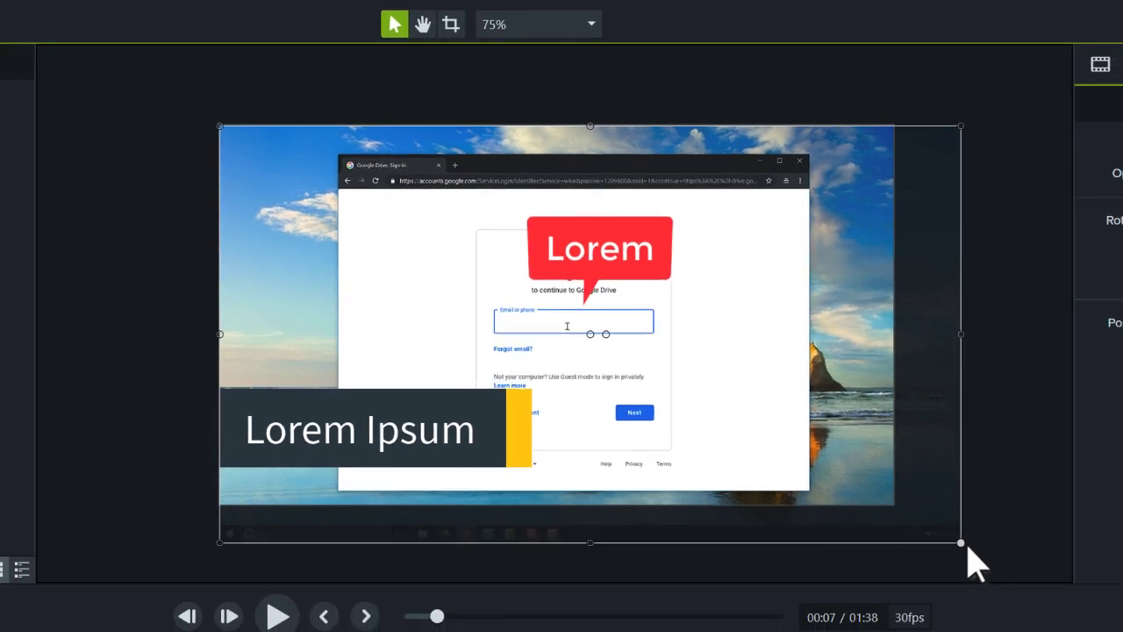
pyautogui.moveTo(967, 551); pyautogui.dragTo(1048, 577)
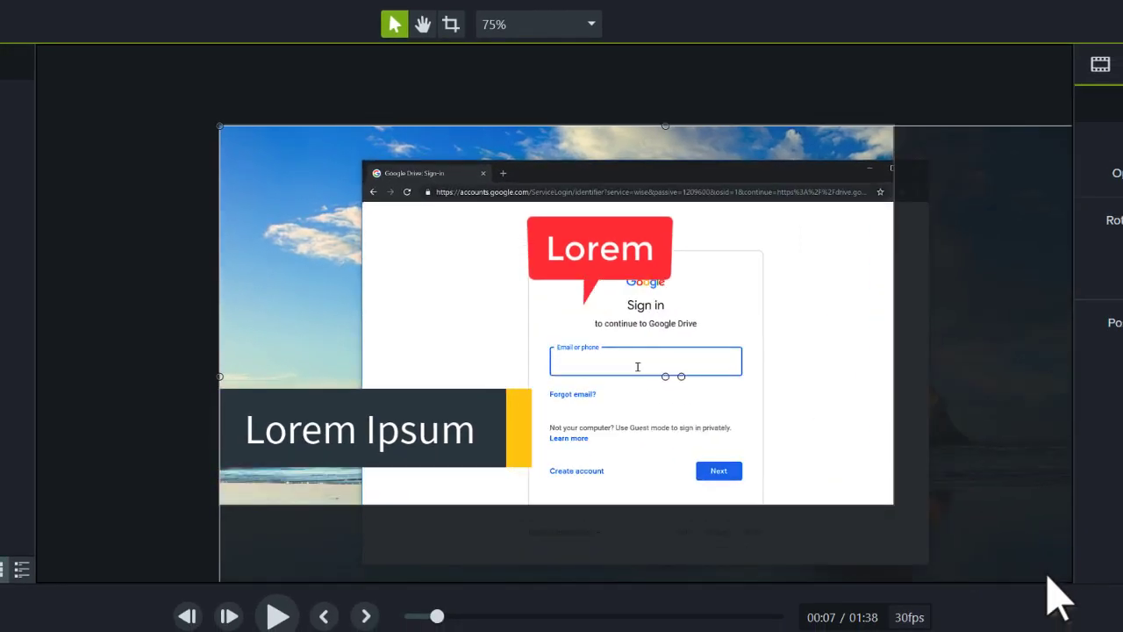
pyautogui.moveTo(794, 426); pyautogui.dragTo(714, 356)
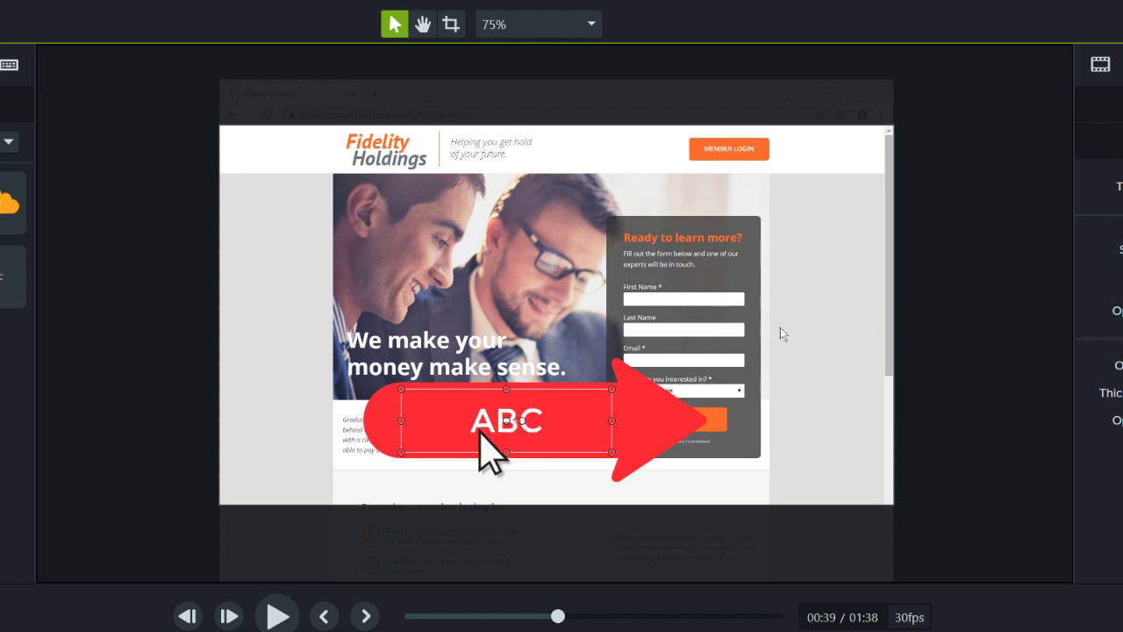
# Step: Change the red arrow callout's text from ABC to 'Lorem'
pyautogui.doubleClick(478, 425)
pyautogui.write('Lorem')
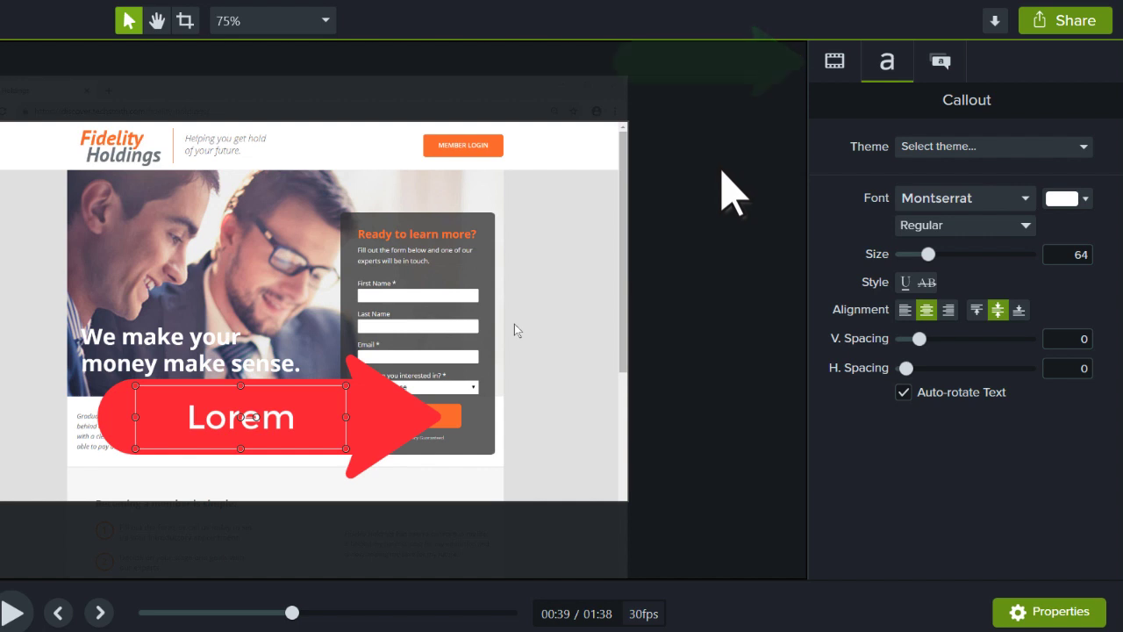
# Step: Scale the Lorem arrow callout down to 64% in Visual Properties, leaving opacity at full
pyautogui.click(836, 69)
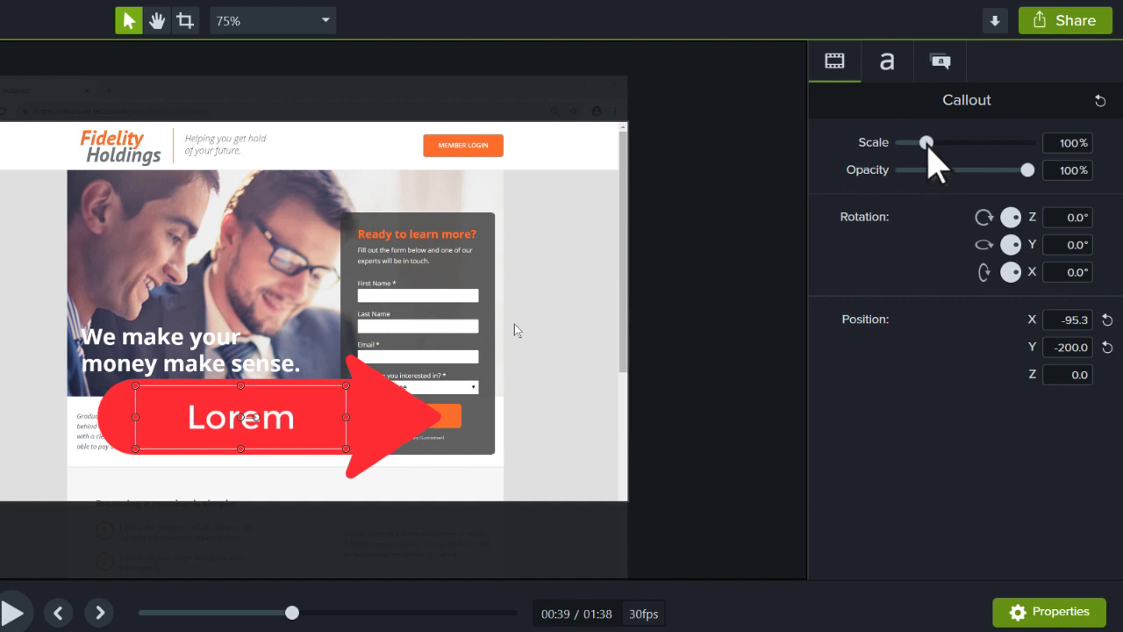
pyautogui.moveTo(926, 142); pyautogui.dragTo(917, 142)
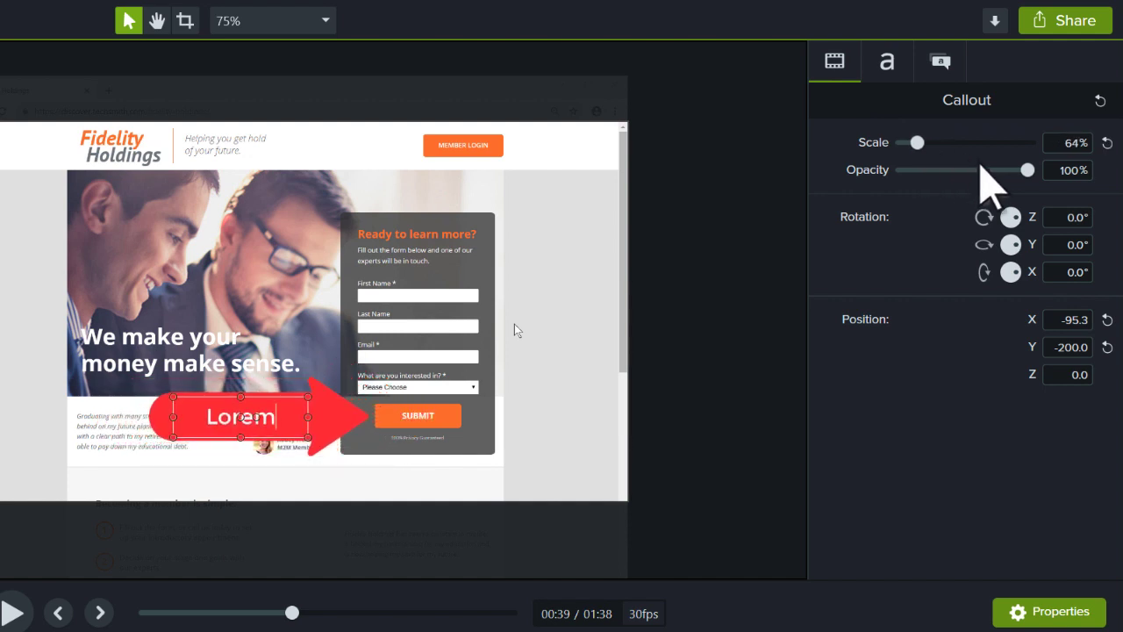
pyautogui.moveTo(1027, 169)
pyautogui.mouseDown()
pyautogui.moveTo(947, 169)
pyautogui.moveTo(1027, 169)
pyautogui.mouseUp()
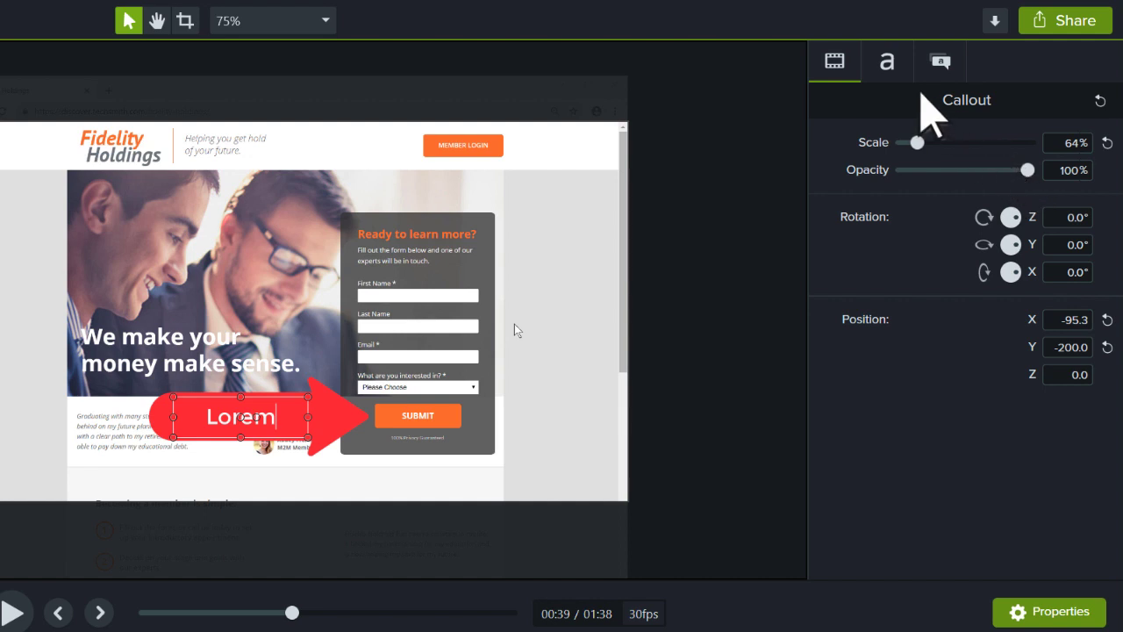
# Step: Go through the callout's Text and Annotation properties to give it a green fill
pyautogui.click(888, 70)
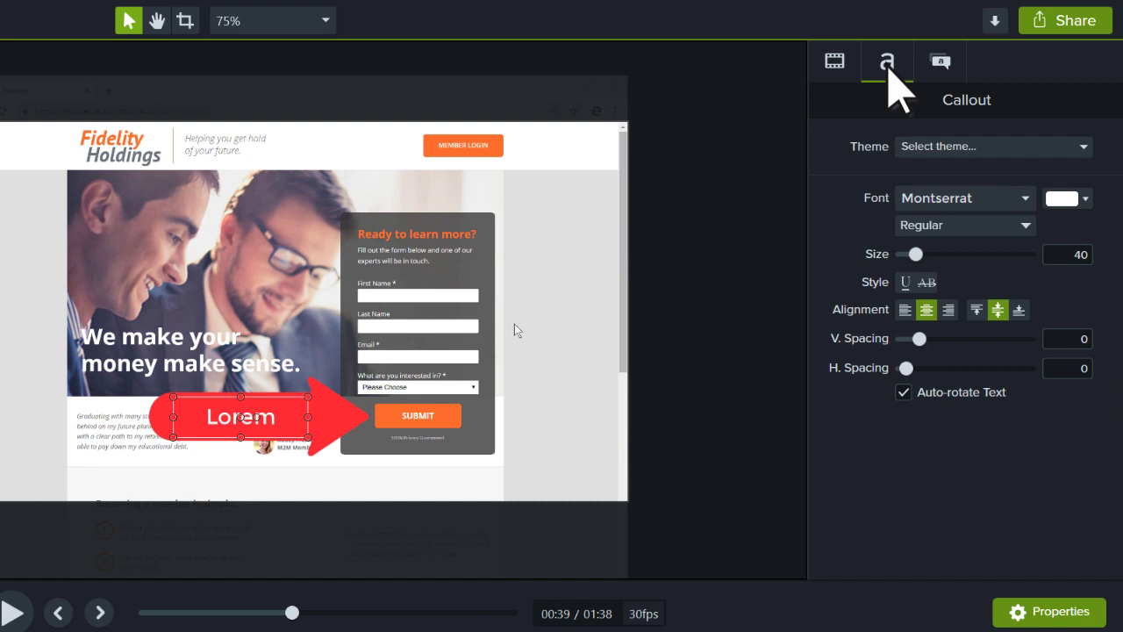
pyautogui.click(942, 63)
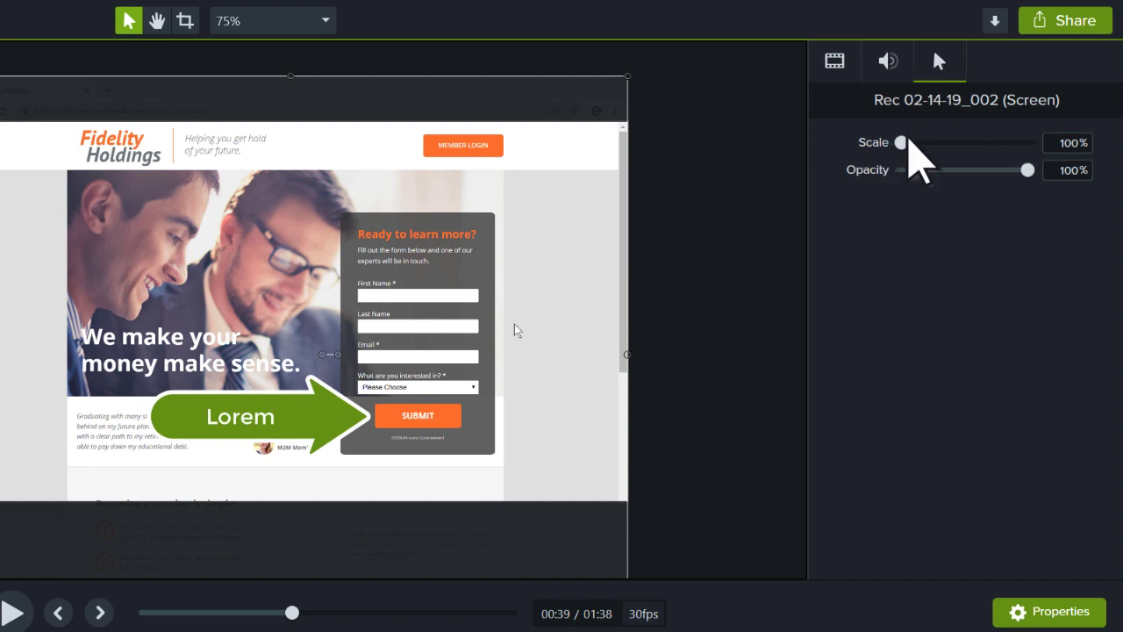
# Step: Enlarge the Fidelity Holdings screen recording to about 369% scale
pyautogui.moveTo(901, 142)
pyautogui.mouseDown()
pyautogui.moveTo(987, 142)
pyautogui.moveTo(960, 172)
pyautogui.moveTo(918, 170)
pyautogui.mouseUp()
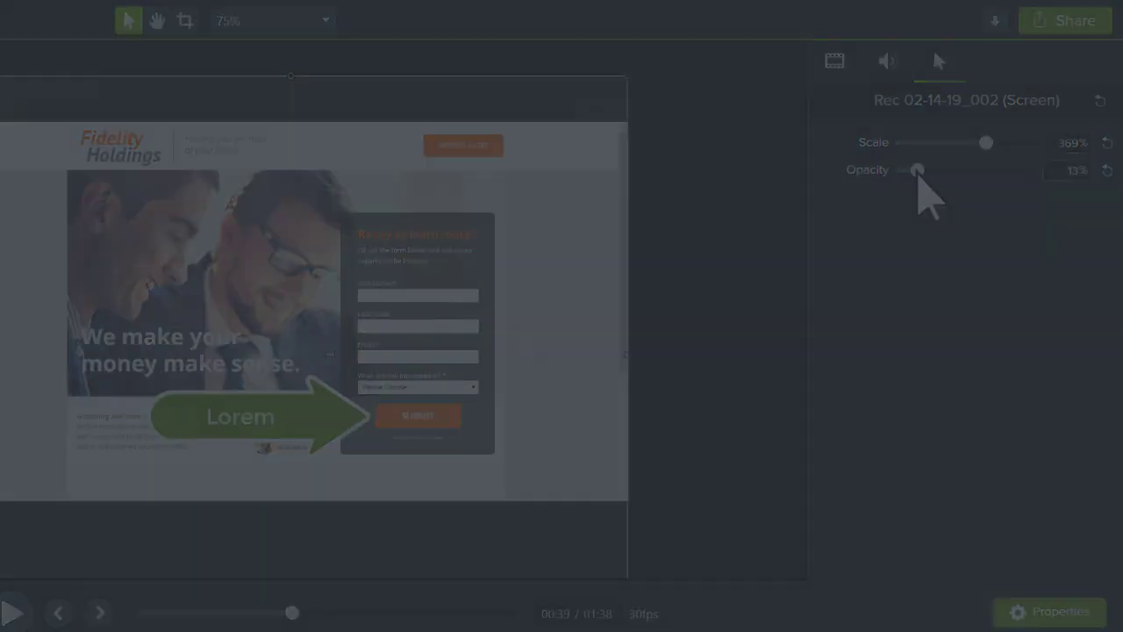